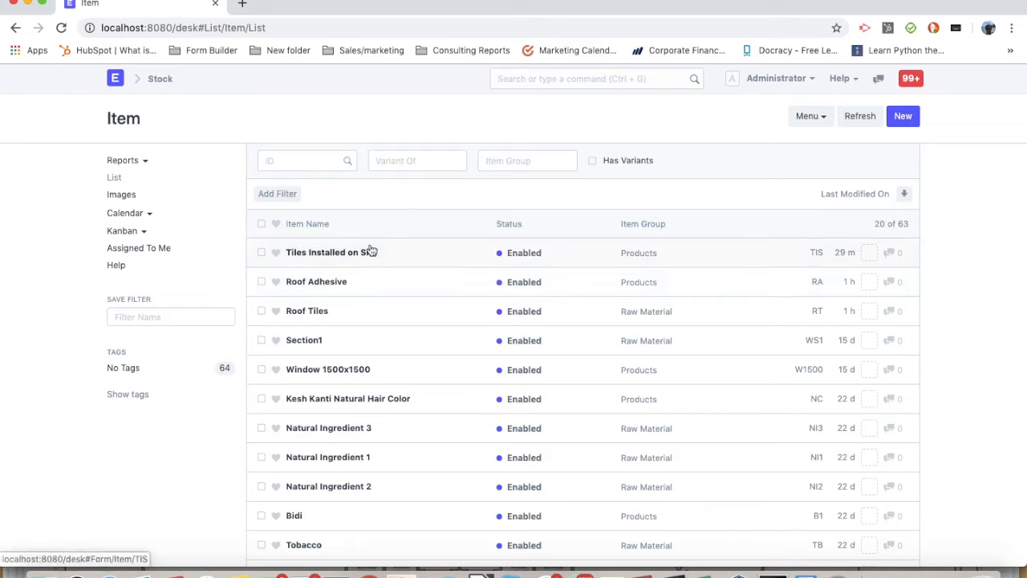
Open bill of materials BOM-TIS-001 from the Tiles Installed on Site item
left_click(291, 250)
scroll(281, 265, "down", 10)
left_click(281, 266)
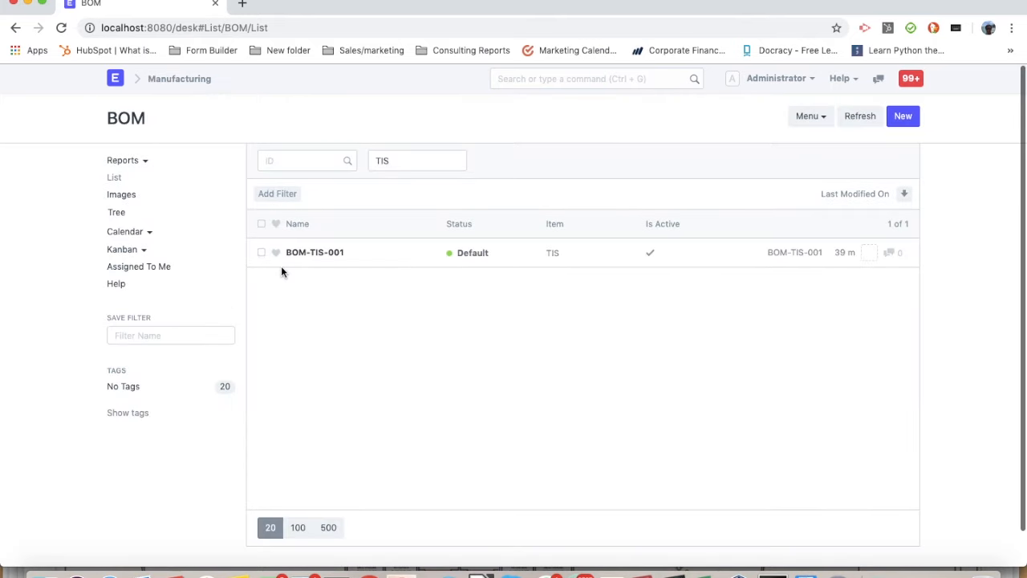
left_click(323, 255)
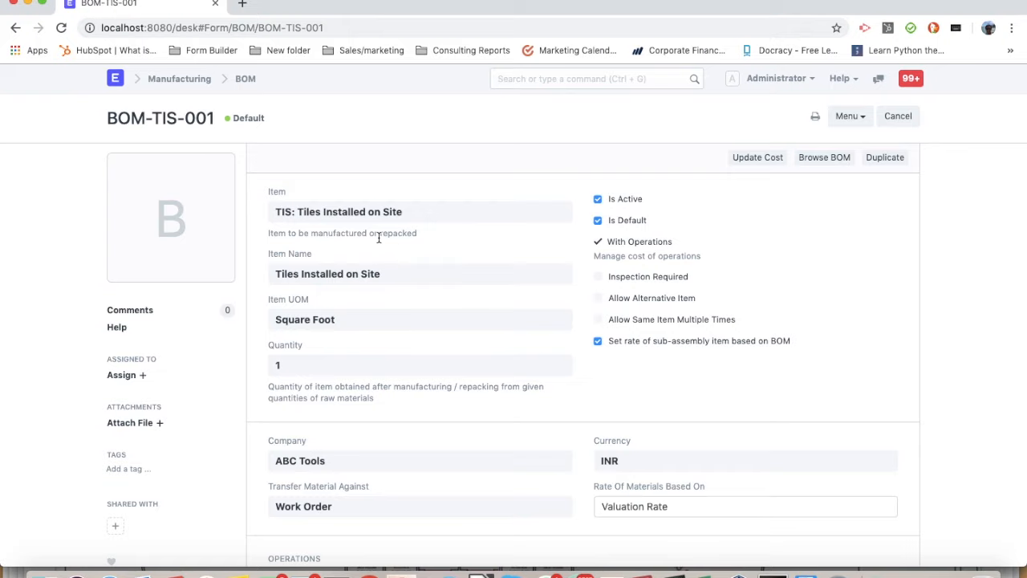
Examine the BOM's operations, materials and costing, including the hour rate and operation time of the Laying operation
scroll(420, 241, "down", 3)
scroll(421, 241, "down", 4)
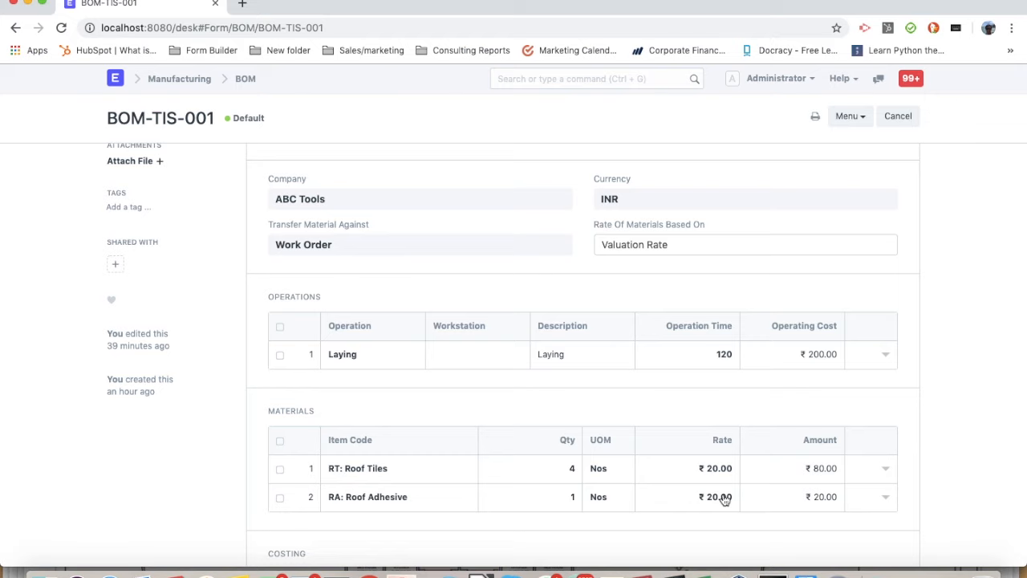
scroll(726, 496, "up", 3)
scroll(723, 491, "up", 1)
scroll(596, 435, "down", 2)
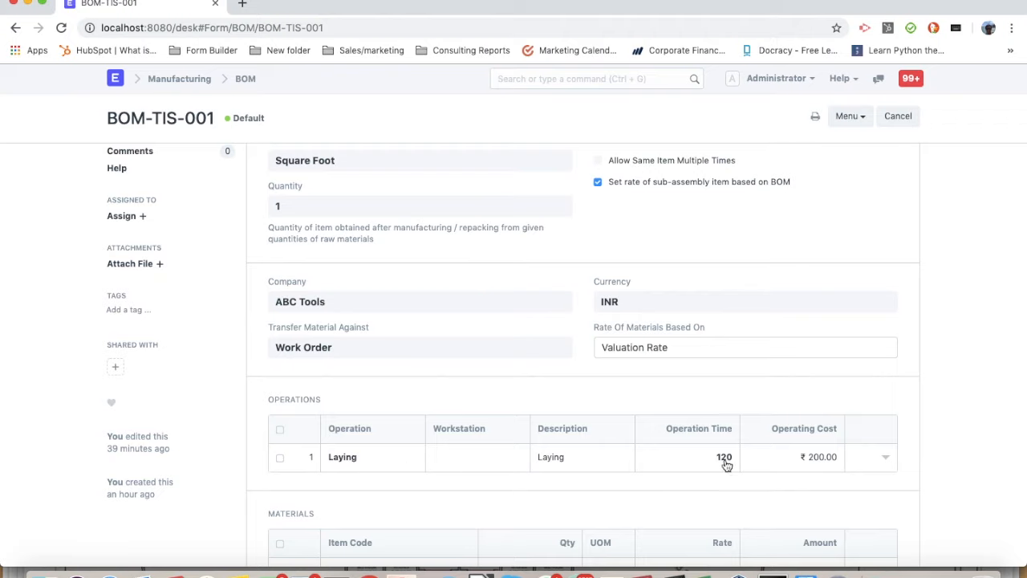
left_click(821, 446)
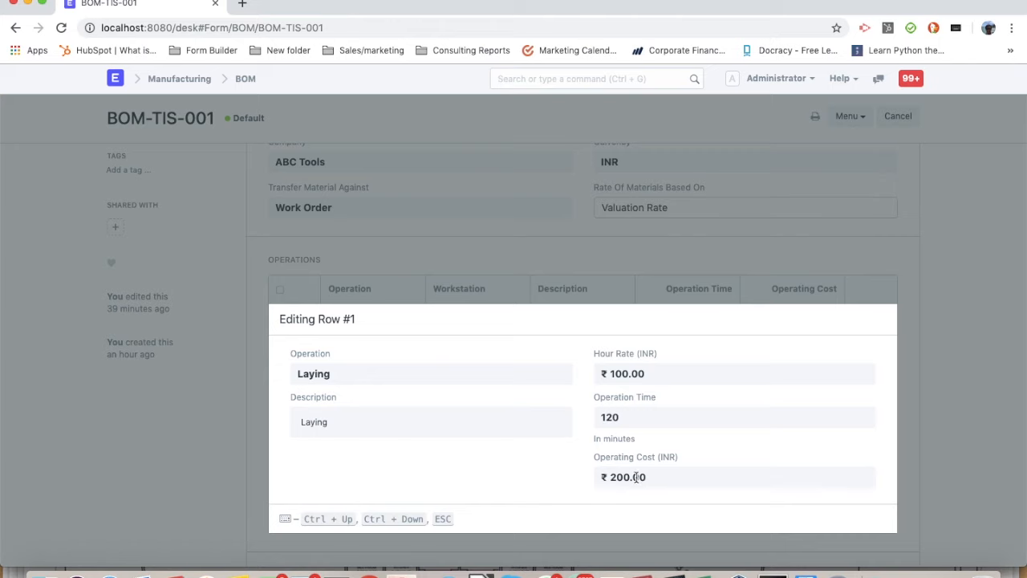
left_click(973, 322)
scroll(658, 362, "down", 1)
scroll(659, 365, "up", 5)
scroll(660, 365, "up", 3)
scroll(332, 303, "down", 10)
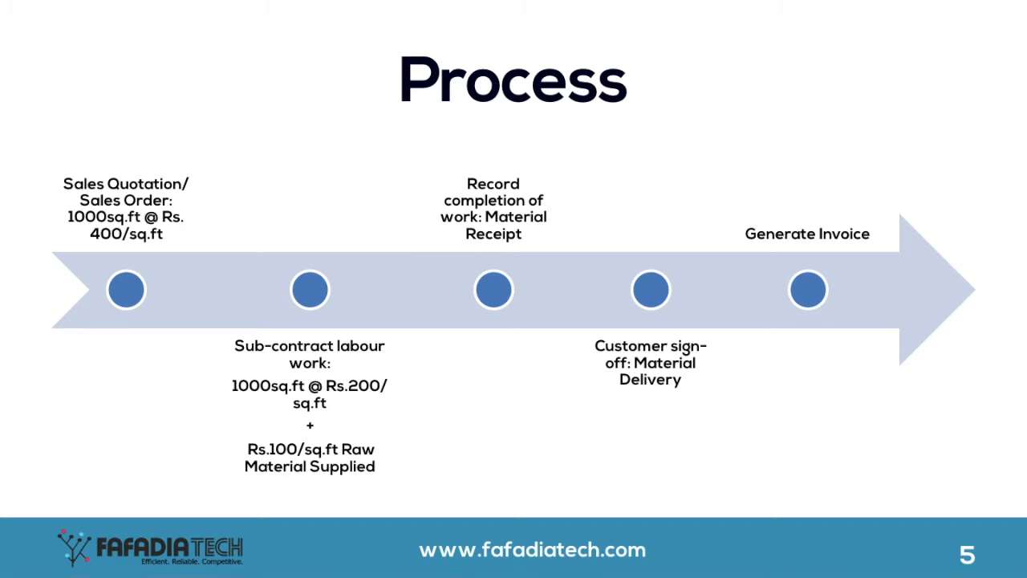
Exit the slideshow and switch to the ERPNext desk in the browser
key("Escape")
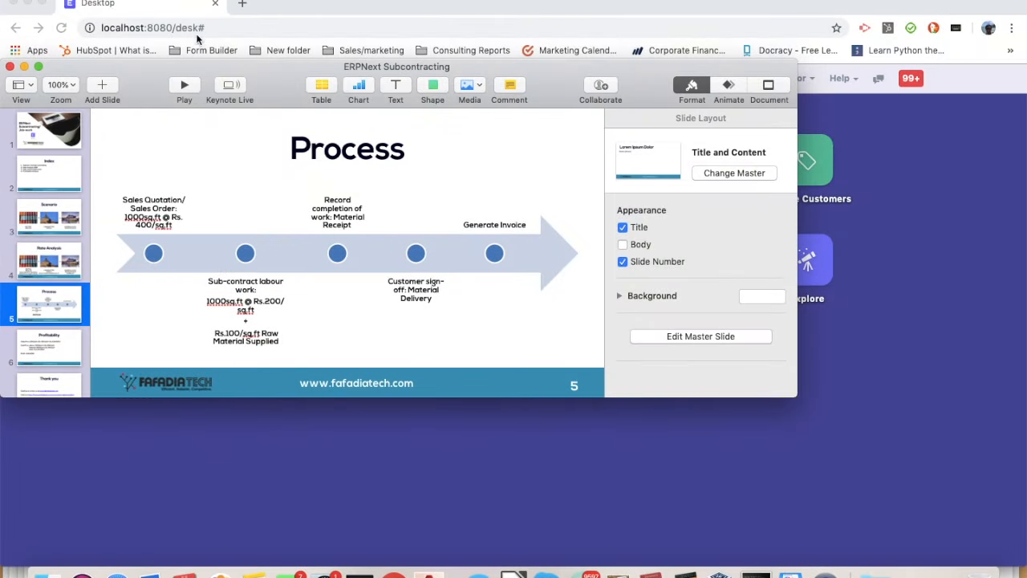
left_click(180, 7)
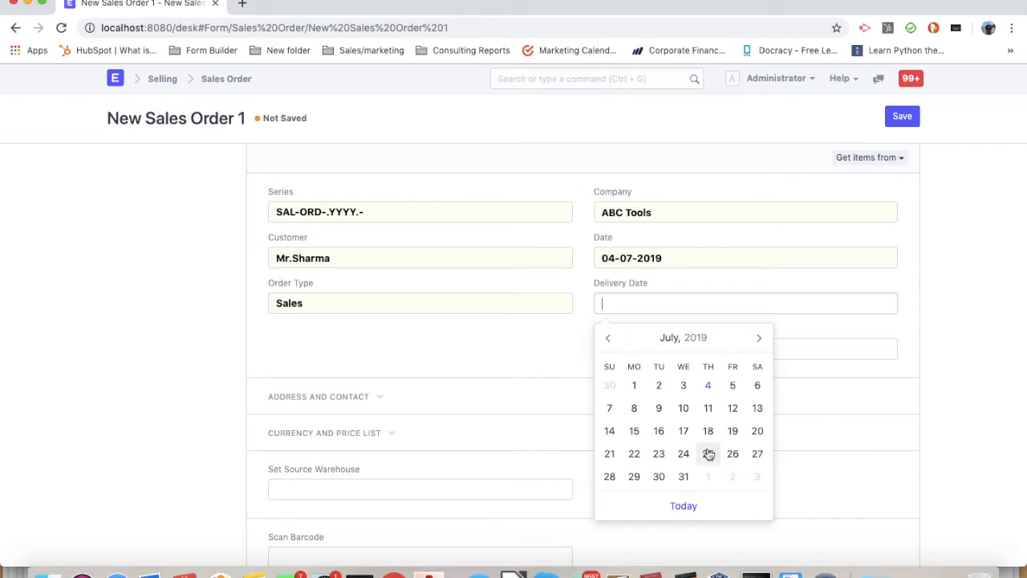
Set the new sales order's delivery date to 25-07-2019
left_click(709, 452)
scroll(436, 363, "down", 5)
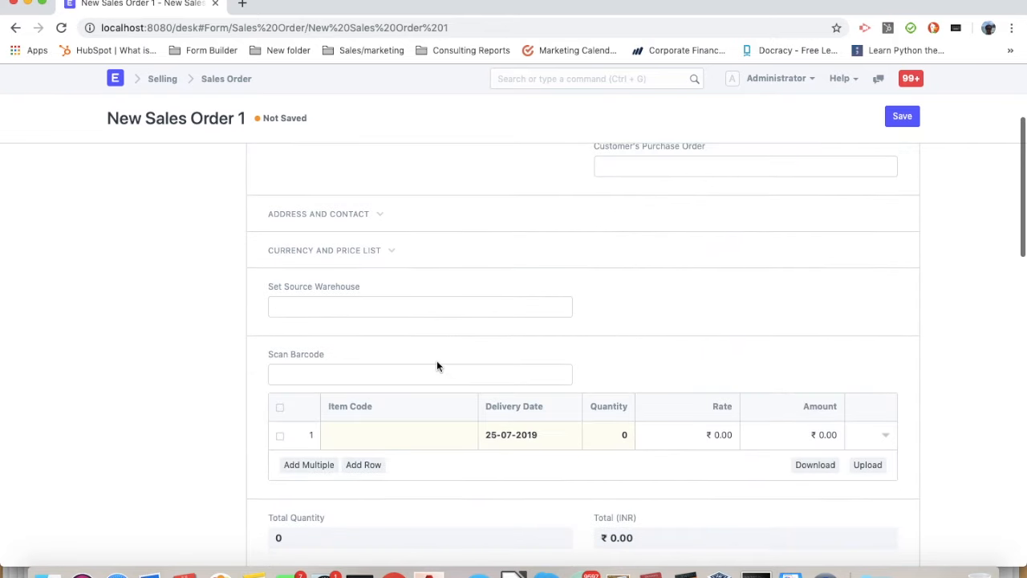
left_click(374, 434)
scroll(609, 253, "up", 3)
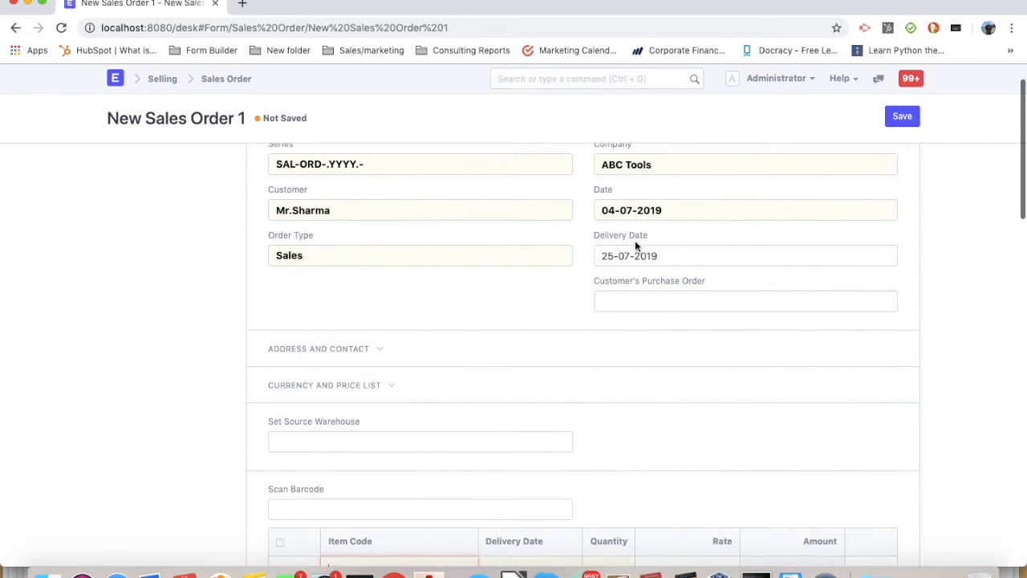
Enter item TIS with quantity 1000 in the sales order's first row and save the order
scroll(416, 290, "down", 4)
left_click(385, 409)
left_click(377, 437)
left_click(611, 409)
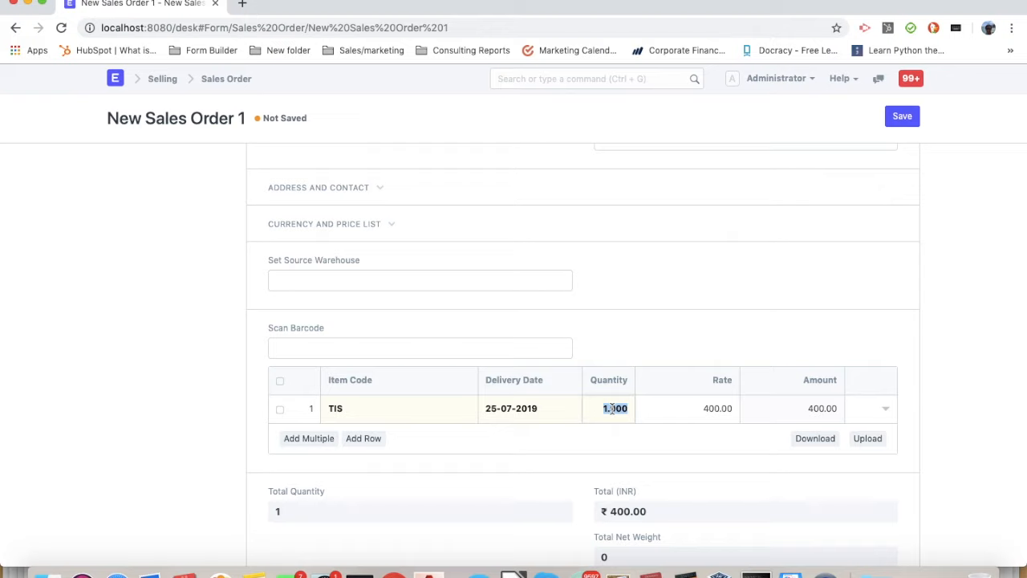
type("1000")
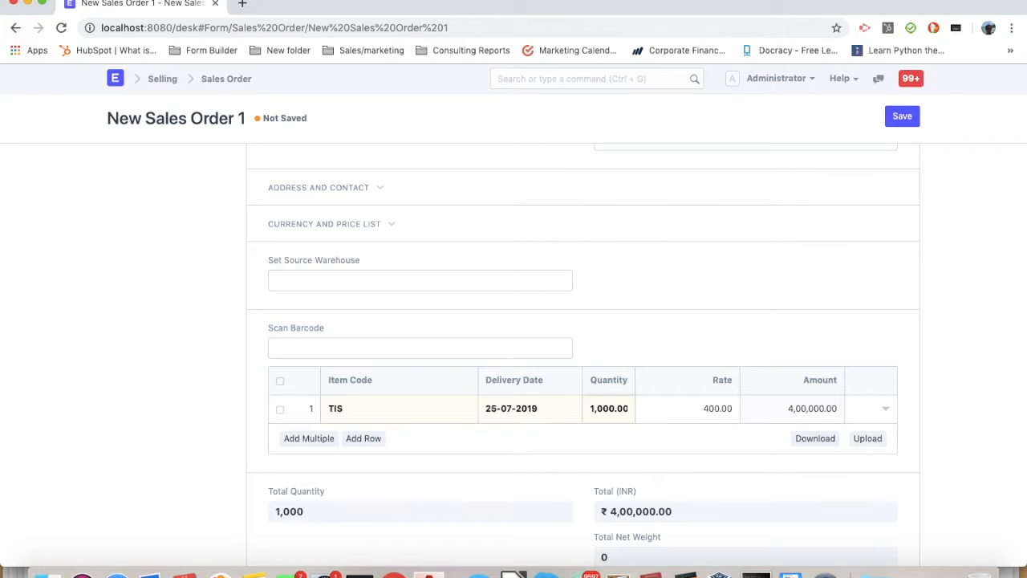
scroll(658, 290, "down", 4)
scroll(657, 291, "up", 7)
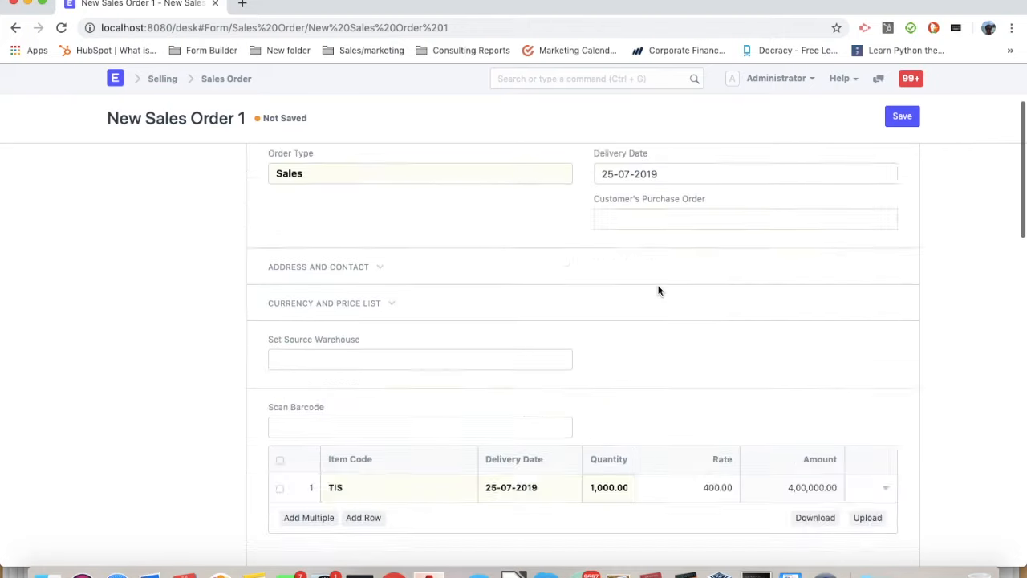
left_click(902, 115)
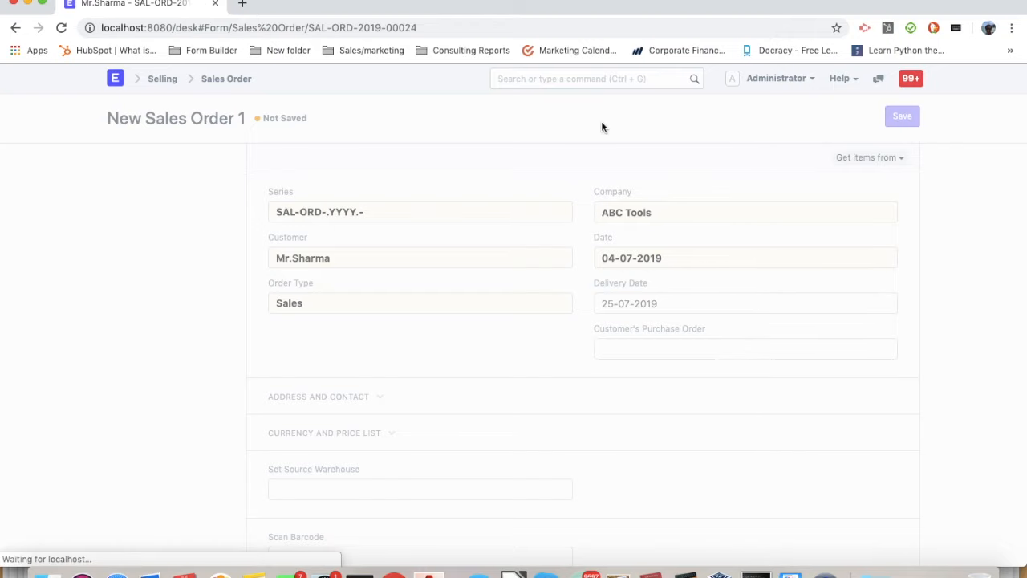
Apply the In State GST - AT taxes and charges template to the sales order and save it
scroll(516, 284, "down", 5)
scroll(516, 284, "down", 4)
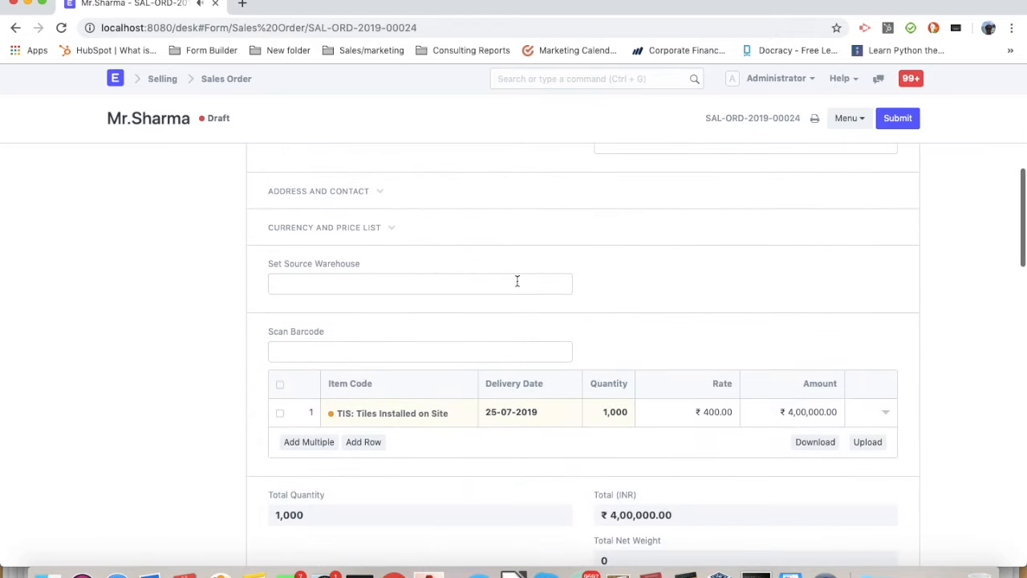
scroll(434, 299, "down", 7)
scroll(434, 299, "down", 1)
left_click(371, 318)
type("in")
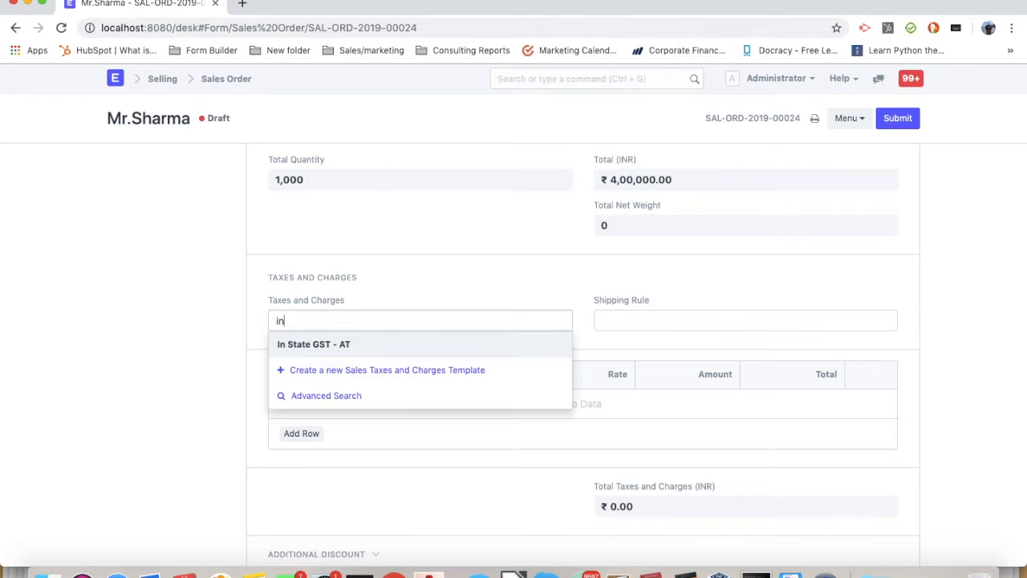
key("Return")
scroll(846, 327, "up", 3)
scroll(846, 327, "up", 5)
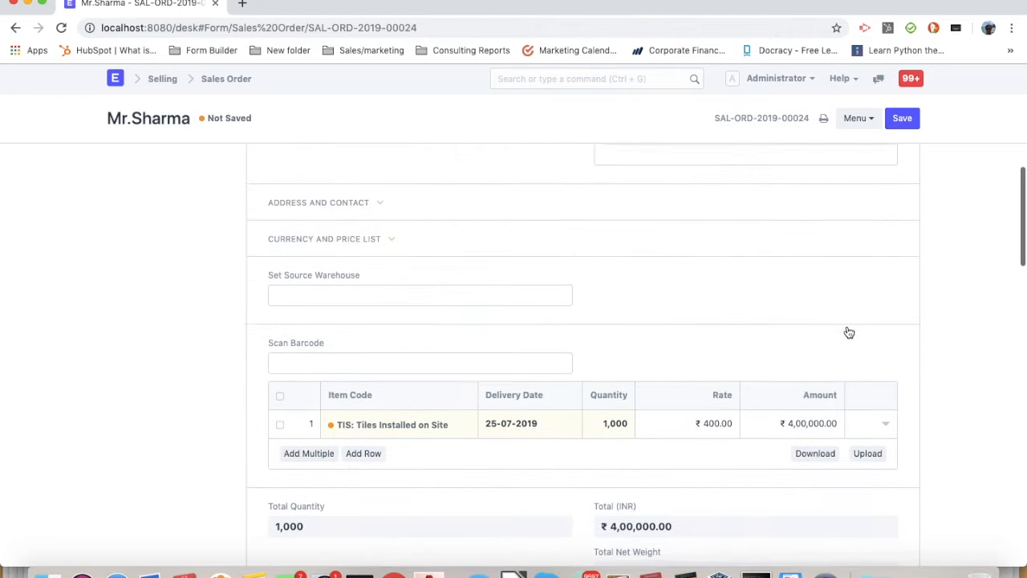
left_click(902, 118)
Submit the saved sales order
left_click(898, 118)
left_click(728, 107)
scroll(397, 286, "up", 5)
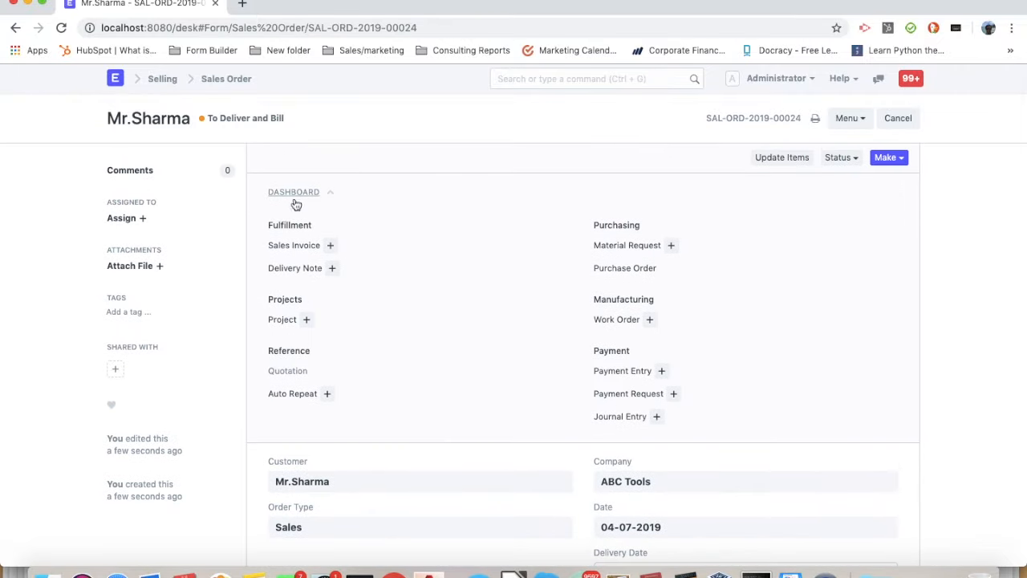
Review the sales order's details and the Process slide in Keynote, returning to ERPNext in the browser
scroll(461, 213, "down", 3)
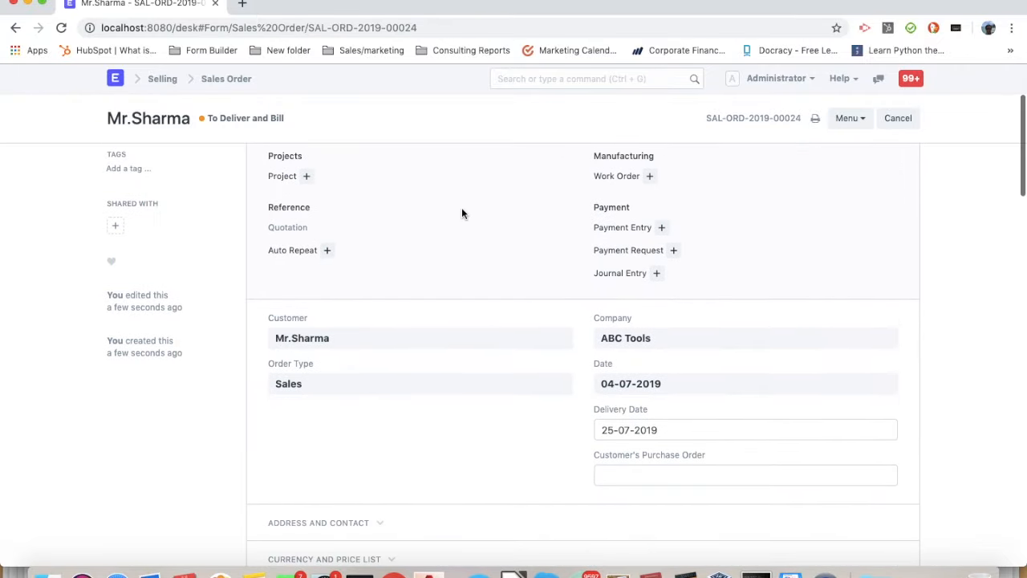
scroll(462, 211, "up", 3)
key("super+Tab")
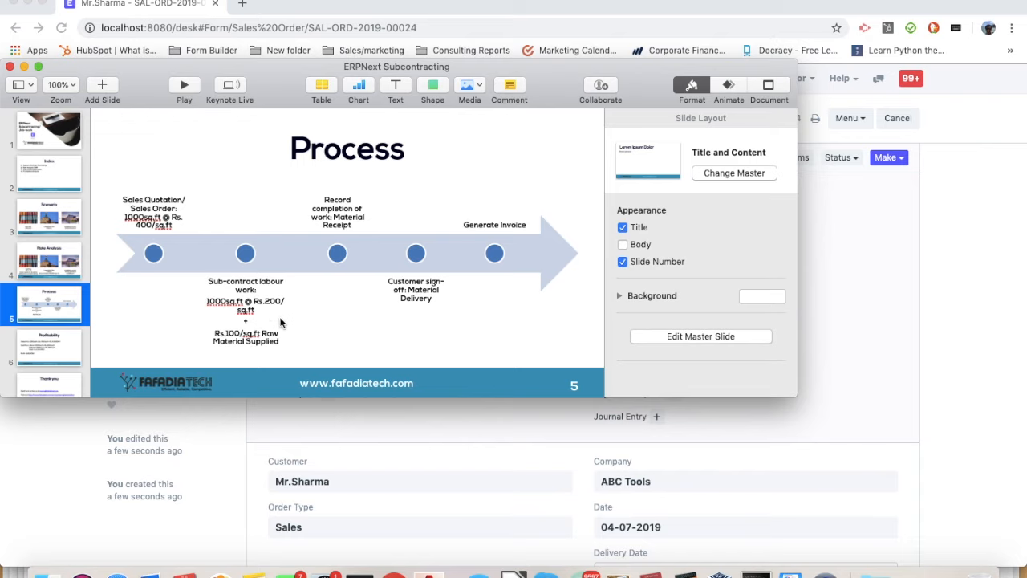
left_click(534, 433)
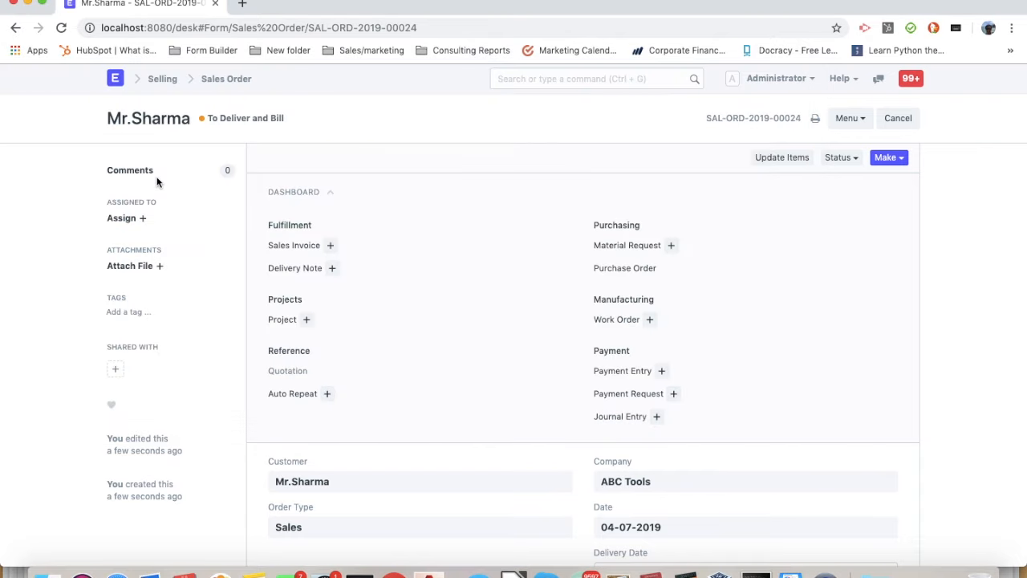
Create a new purchase order for supplier Krishna Enterprises with a required-by date of 22-07-2019
left_click(121, 83)
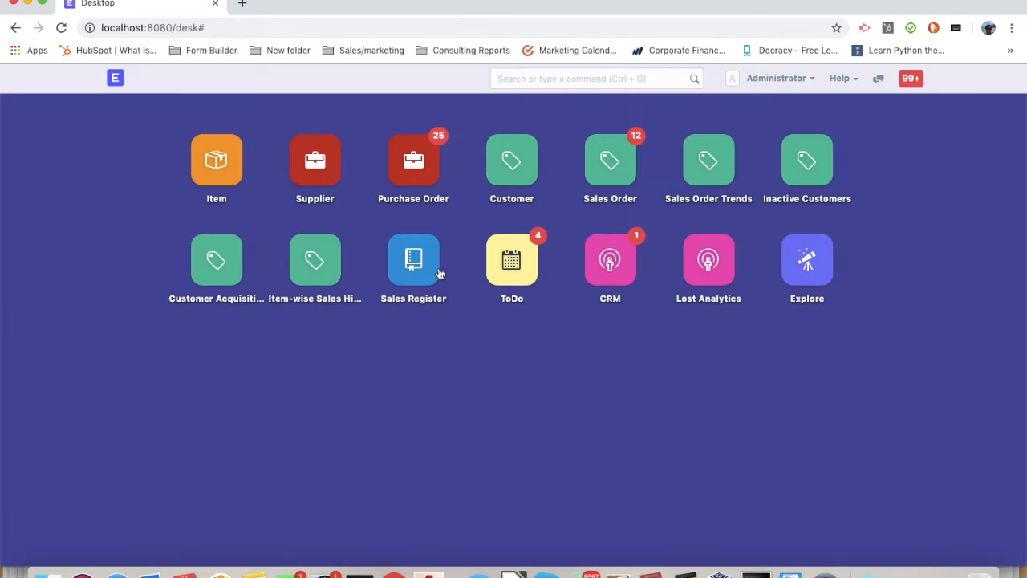
left_click(413, 164)
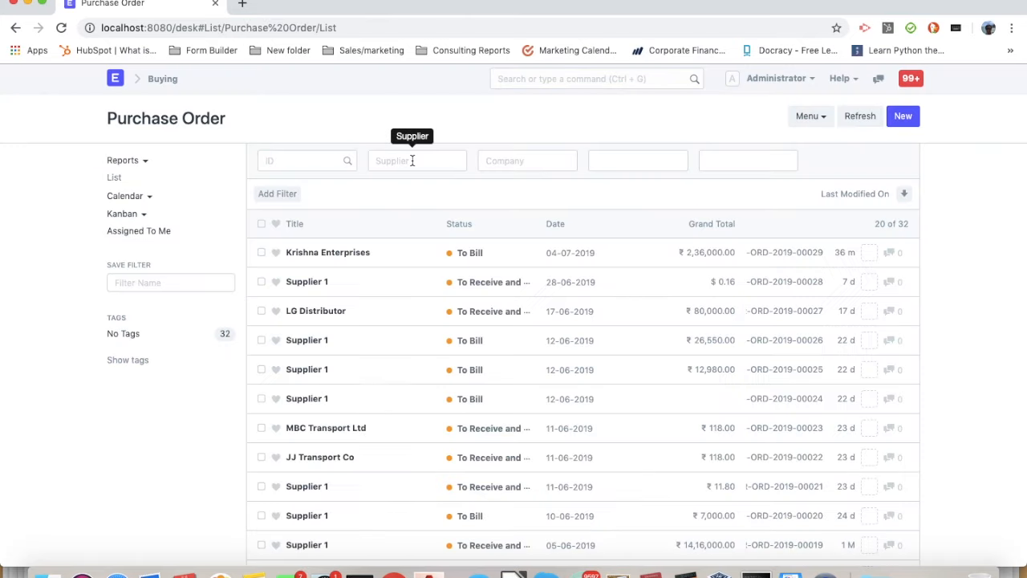
left_click(910, 119)
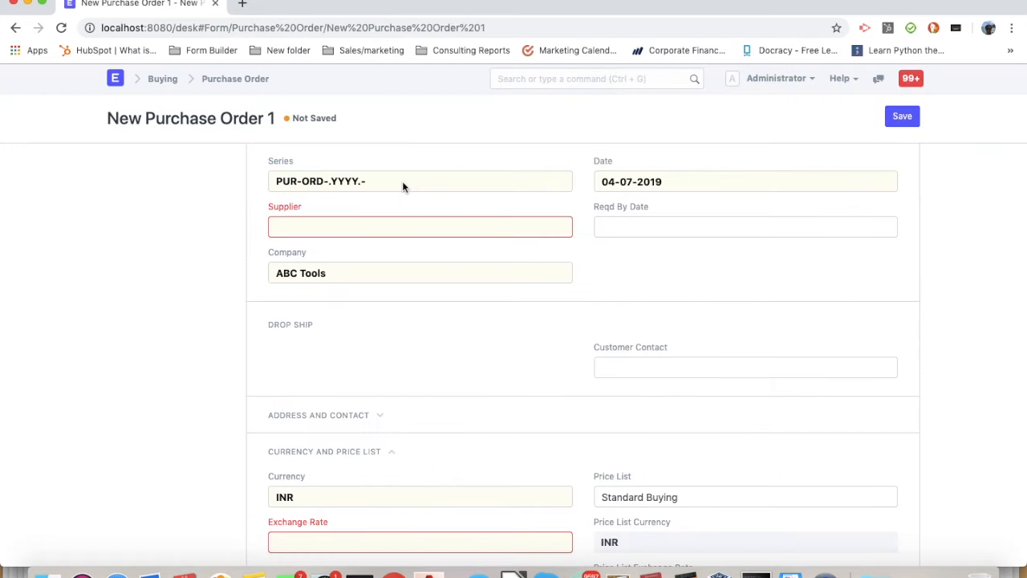
left_click(315, 261)
left_click(319, 284)
left_click(660, 257)
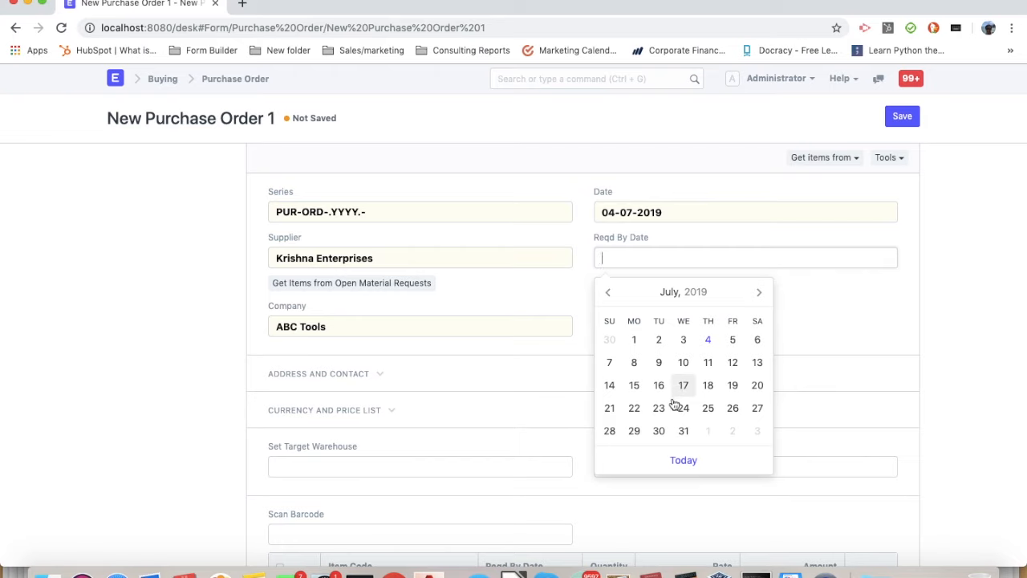
left_click(633, 409)
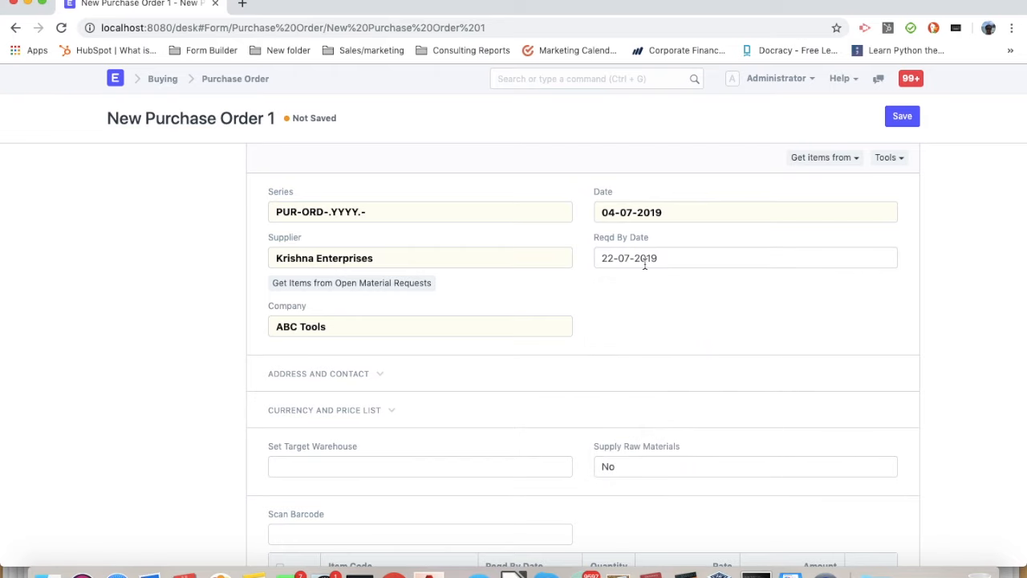
Set Supply Raw Materials to Yes, with Krishna Enterprise - AT as supplier warehouse and Finished Goods - AT as target warehouse
scroll(645, 264, "down", 1)
left_click(645, 424)
left_click(634, 439)
left_click(649, 471)
left_click(654, 494)
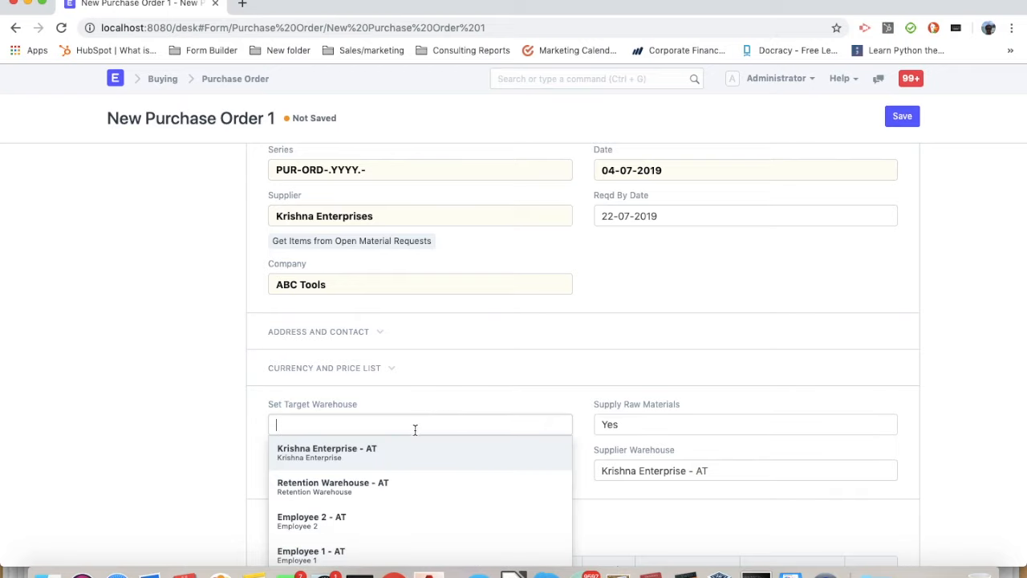
type("fini")
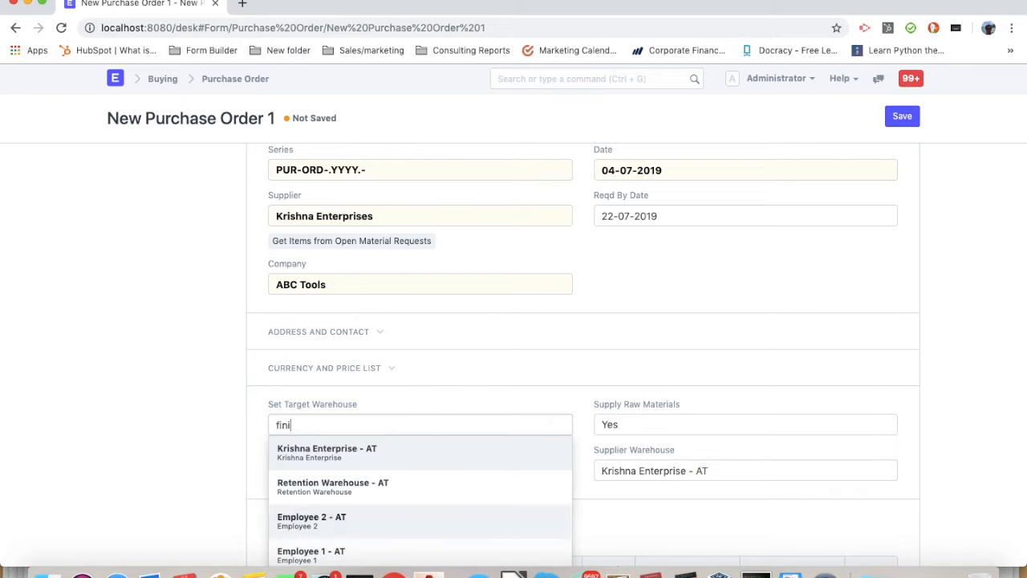
key("Return")
Enter item TIS with quantity 1000 in the purchase order's first row
scroll(378, 442, "down", 4)
left_click(378, 445)
type("tis")
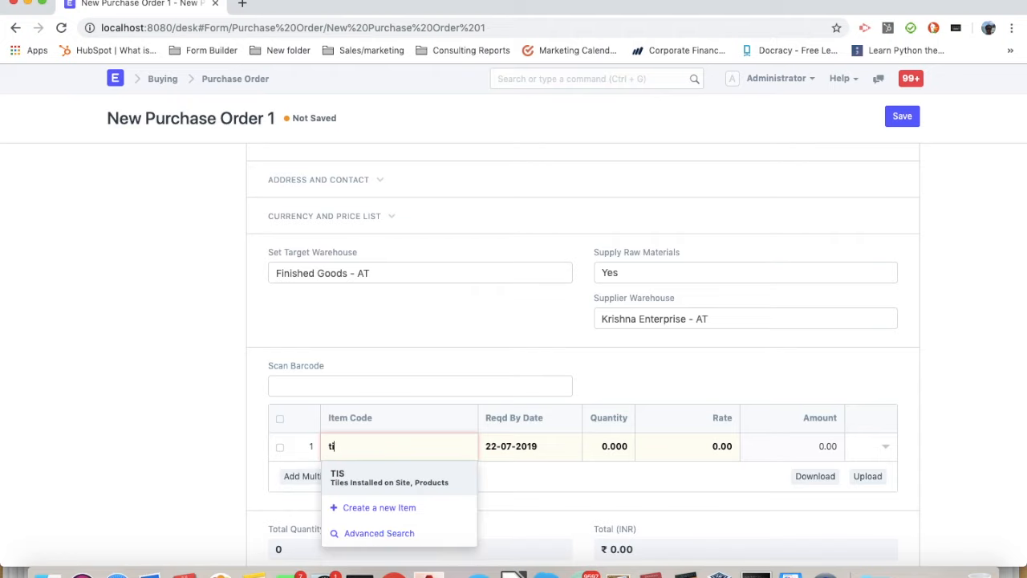
key("Return")
left_click(615, 431)
type("1000")
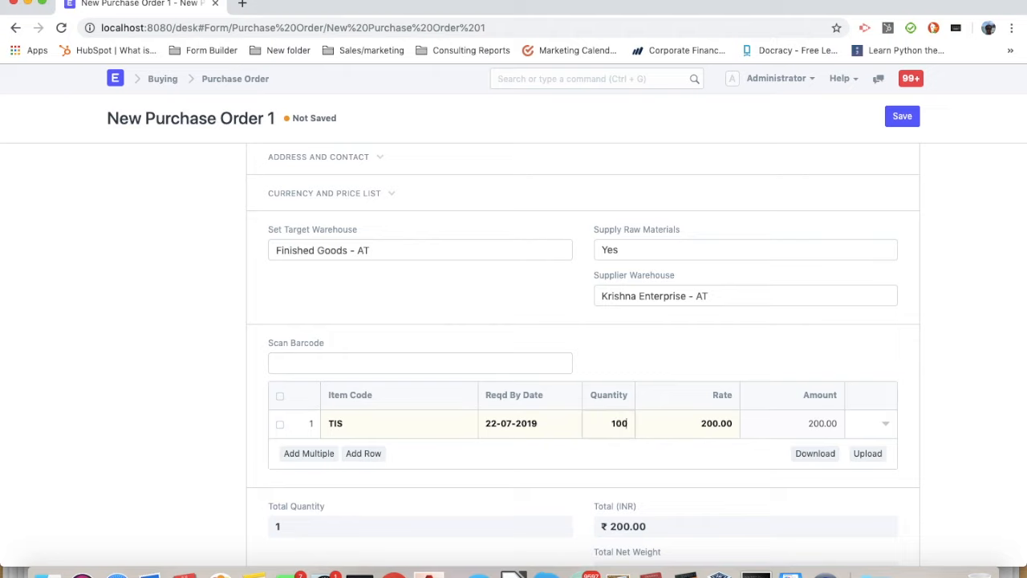
left_click(973, 363)
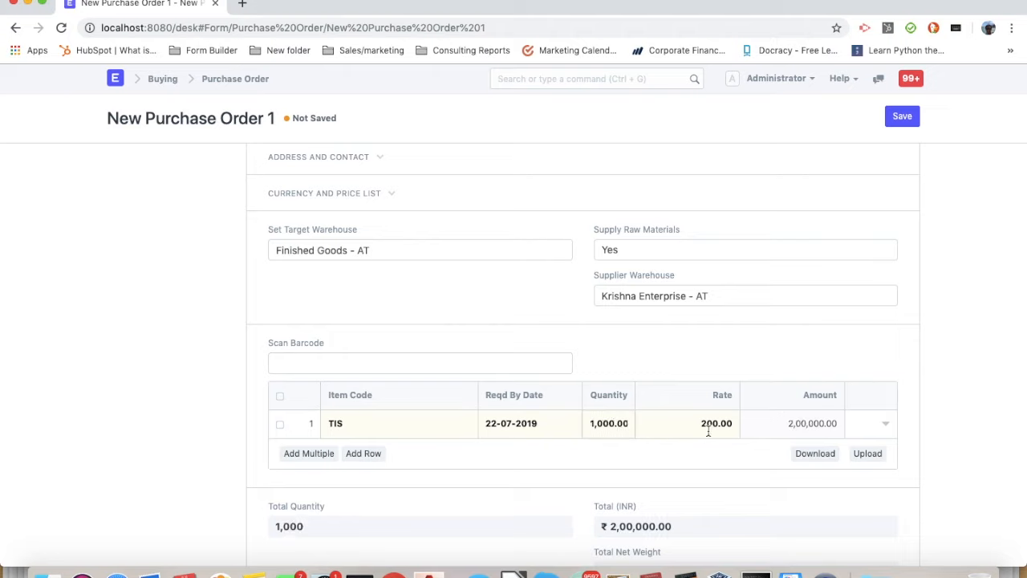
Save and submit the purchase order
left_click(902, 116)
left_click(897, 118)
left_click(706, 105)
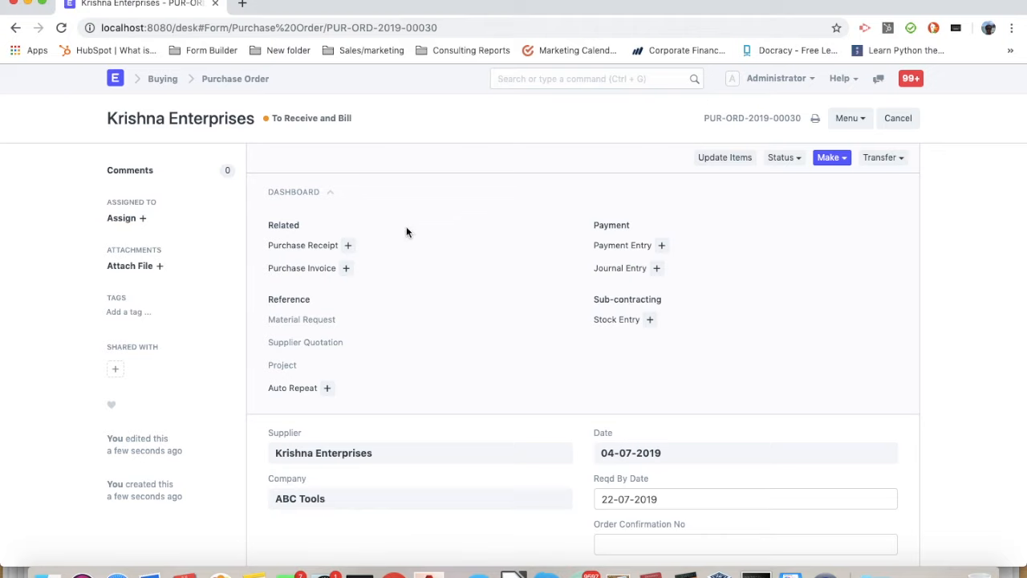
Create a Subcontract stock entry from the purchase order to transfer its raw materials to the supplier, and review its item rows
left_click(882, 158)
left_click(862, 182)
left_click(700, 104)
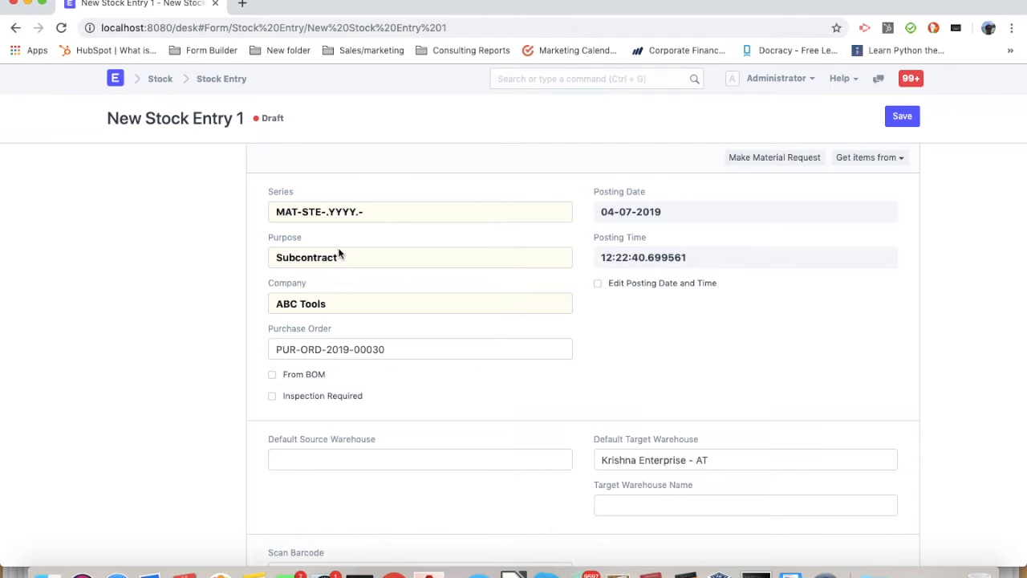
scroll(328, 267, "down", 5)
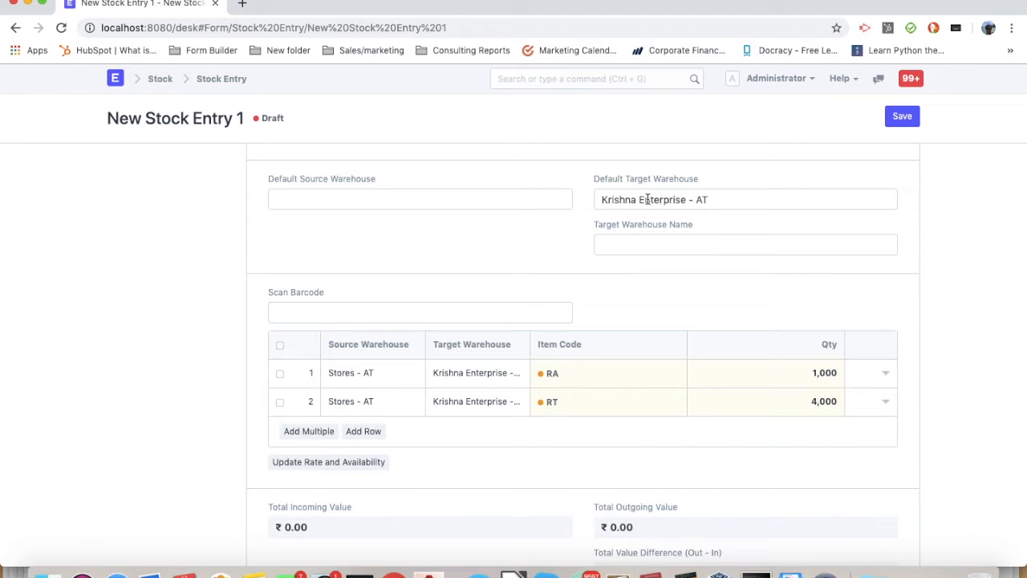
scroll(412, 353, "down", 2)
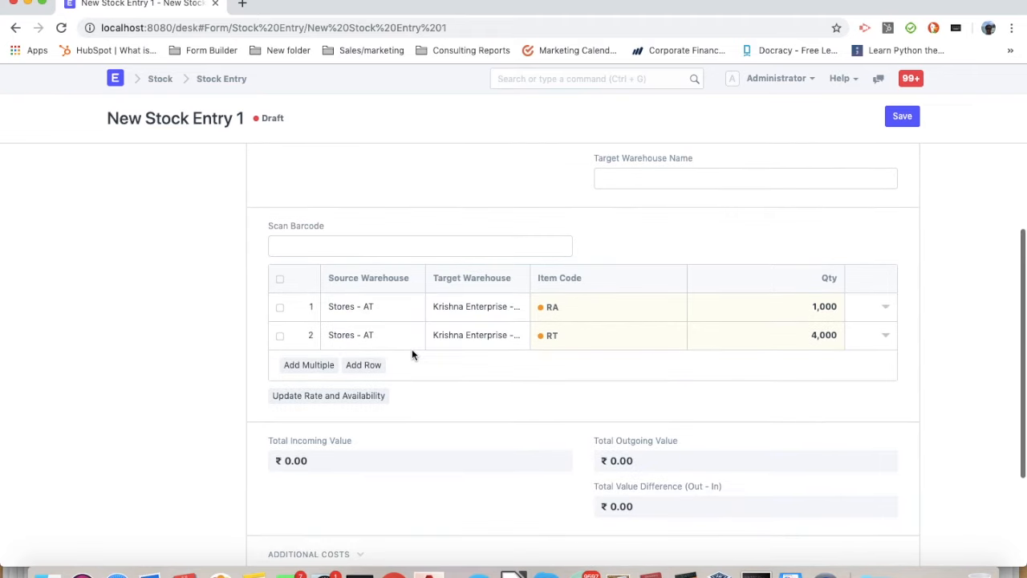
Set the stock entry's default source warehouse to Stores - AT and save the entry
scroll(412, 353, "up", 3)
left_click(393, 220)
type("sto")
key("Down")
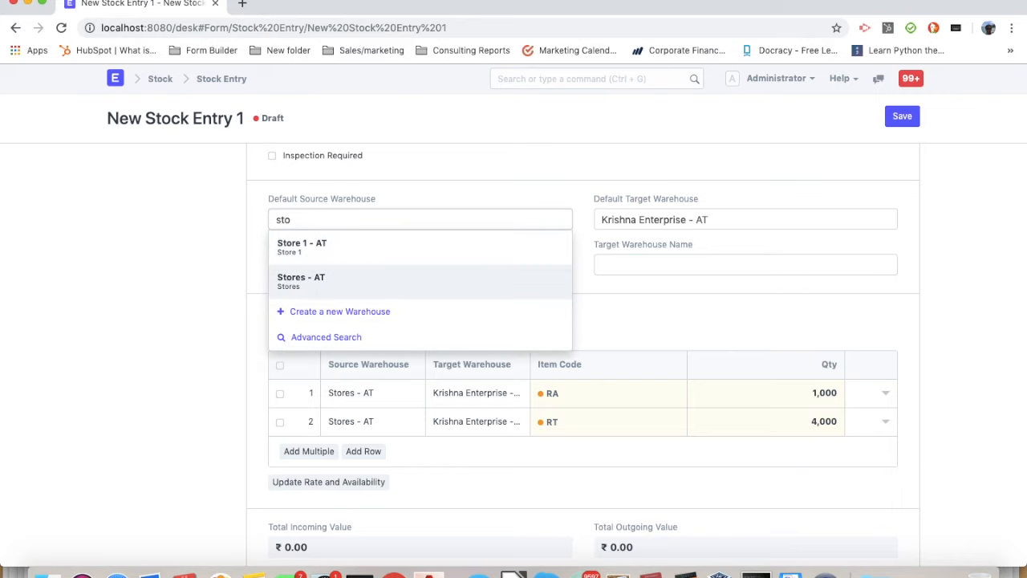
key("Return")
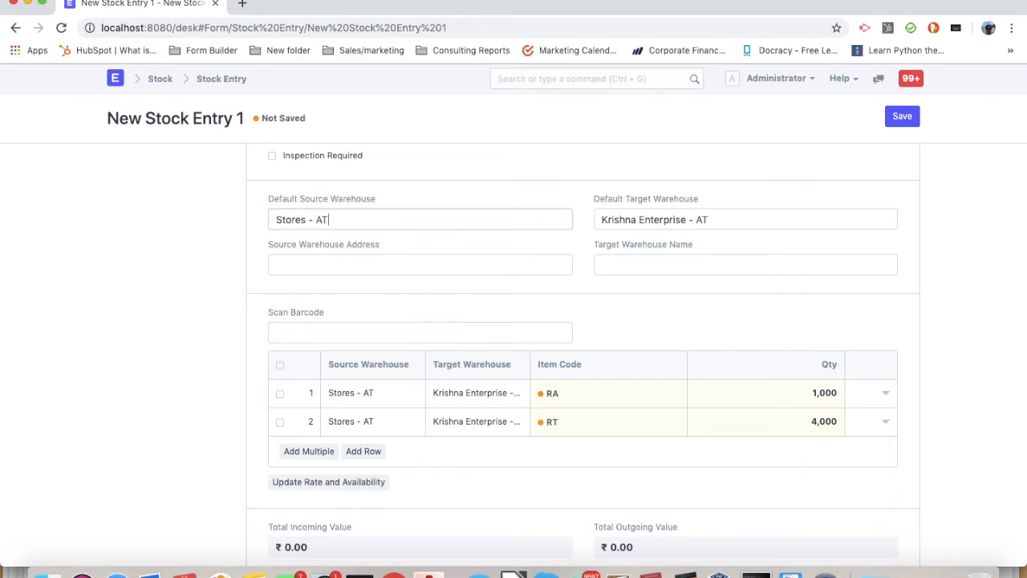
left_click(910, 120)
Check the item rows of the saved Subcontract stock entry and submit it
scroll(594, 257, "down", 8)
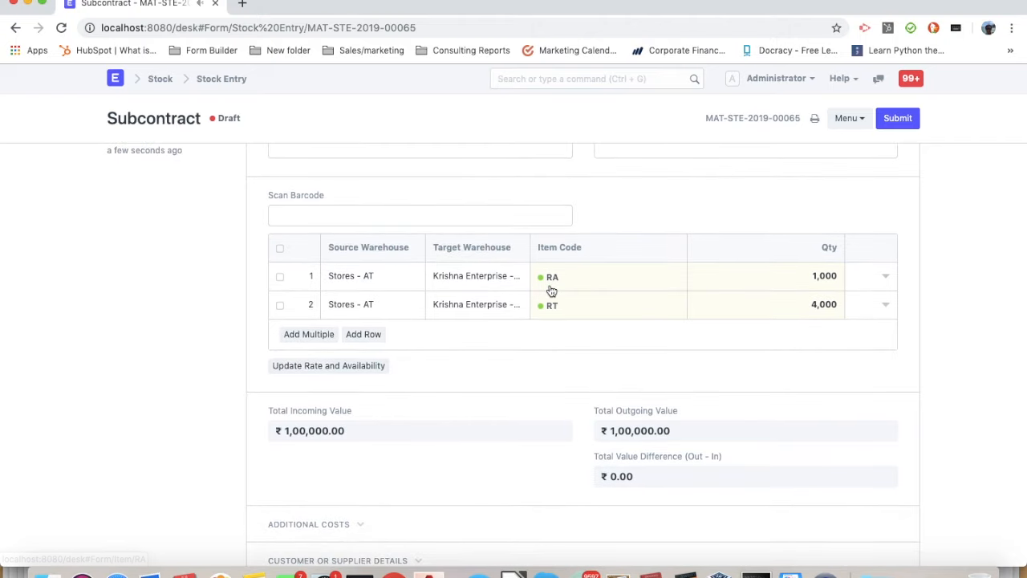
scroll(544, 293, "up", 2)
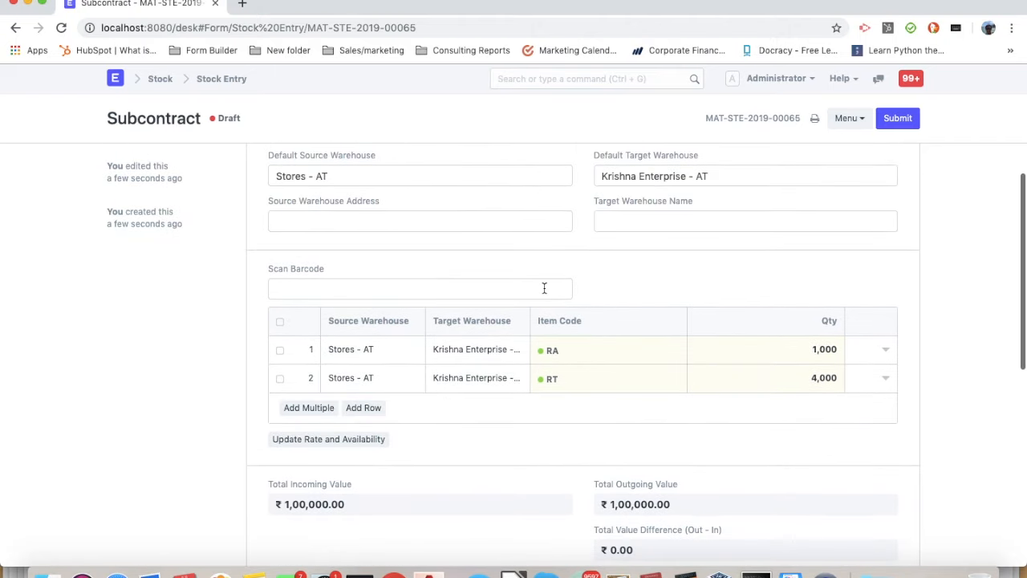
left_click(897, 118)
left_click(700, 105)
Return to the Krishna Enterprises purchase order, make a purchase receipt from it for the installed tiles, and save and submit the receipt
left_click(15, 28)
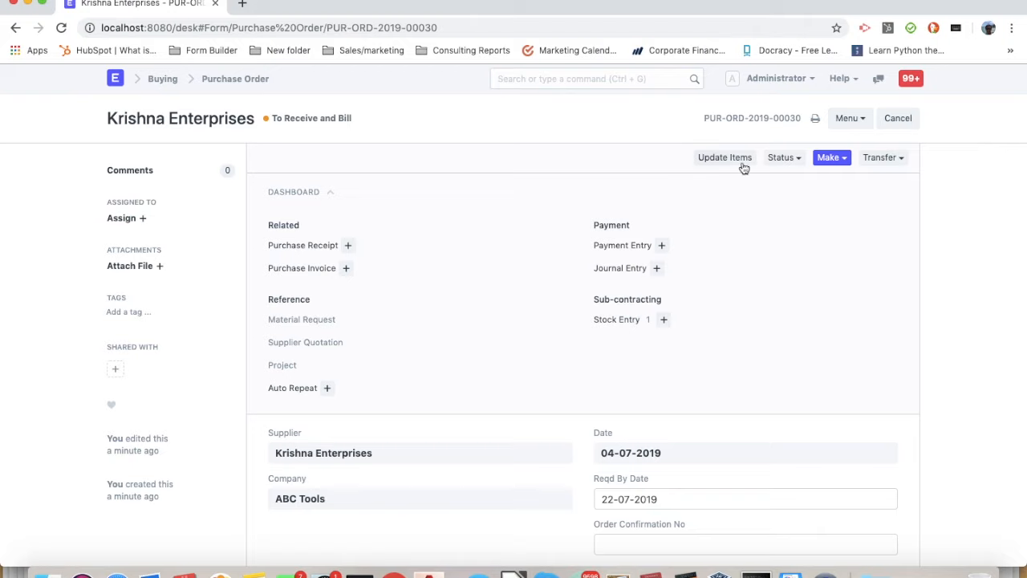
left_click(827, 163)
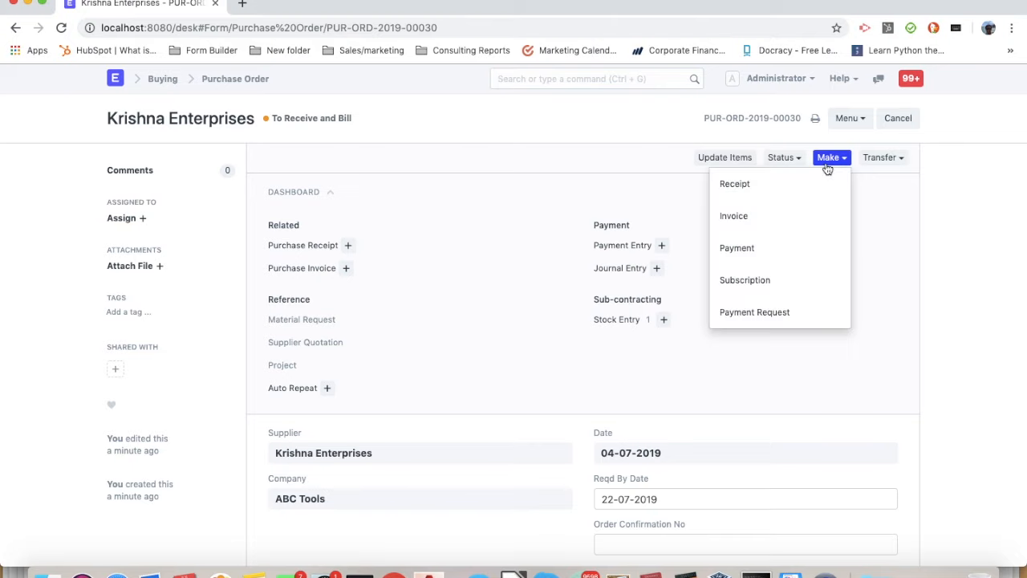
left_click(779, 196)
scroll(511, 328, "down", 5)
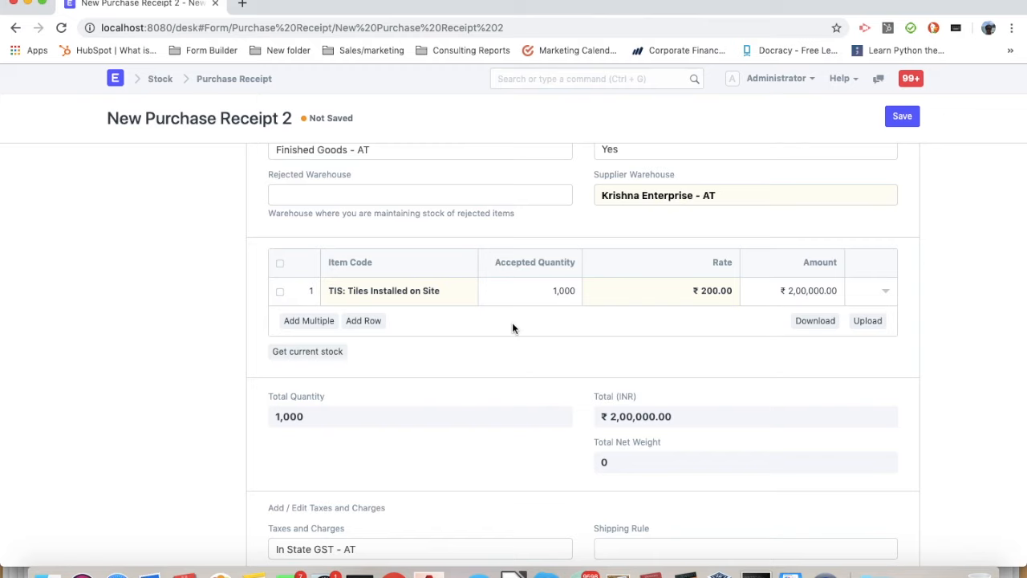
left_click(909, 120)
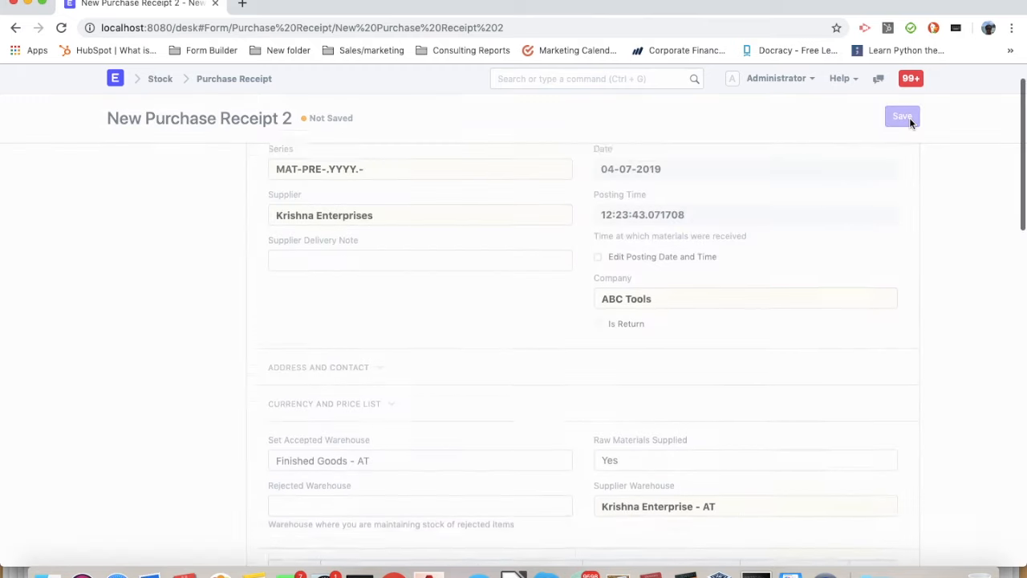
left_click(909, 121)
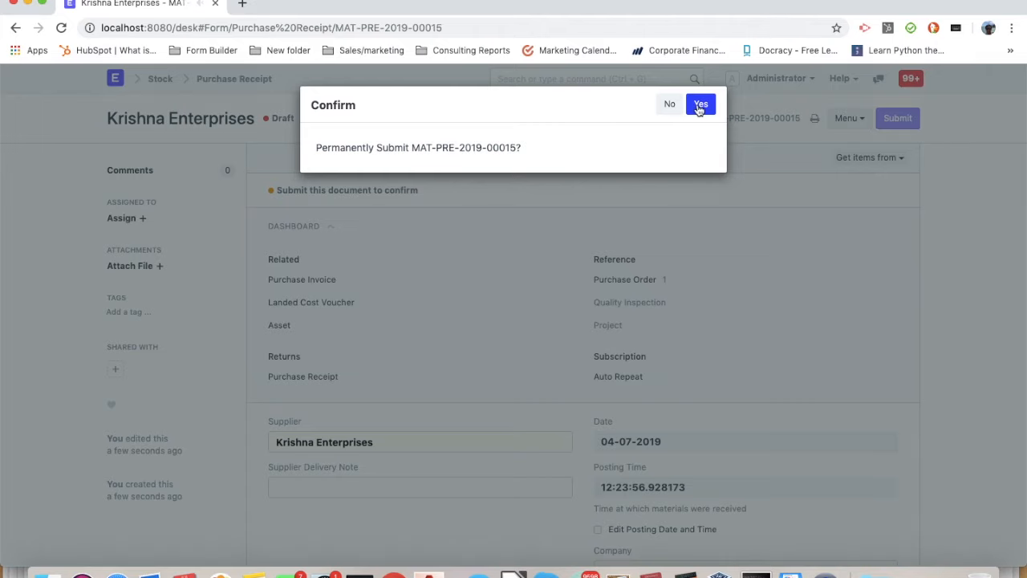
left_click(691, 110)
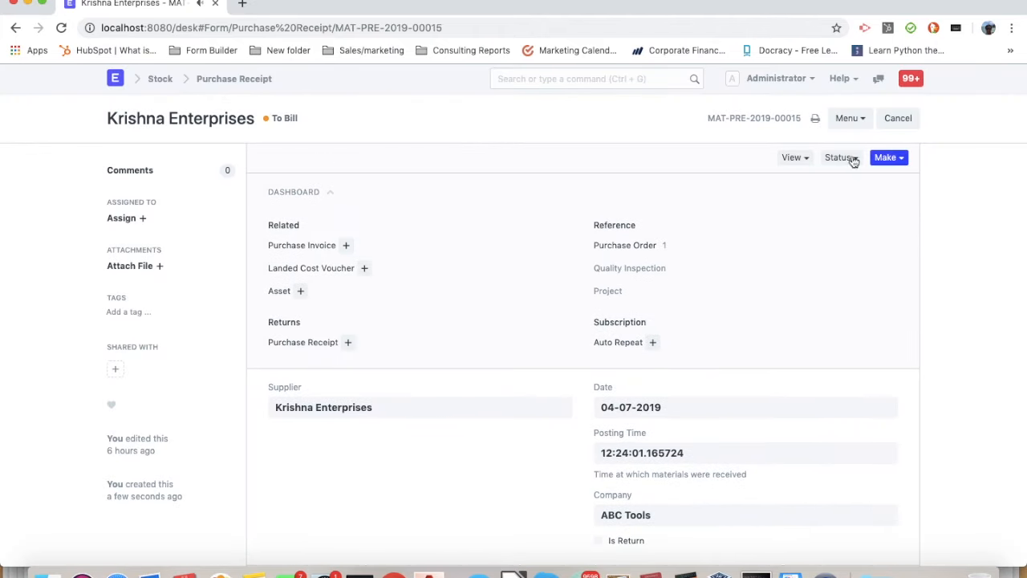
Examine the quantities and valuation rates in the stock ledger for the submitted purchase receipt
left_click(795, 158)
left_click(807, 182)
scroll(655, 318, "right", 5)
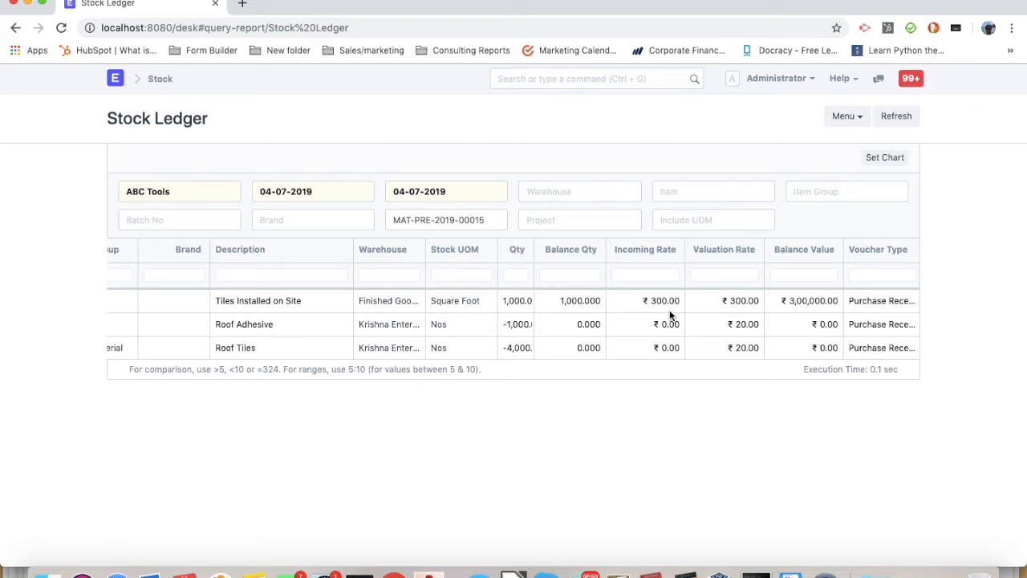
Open the most recent sales order, due 25-07-2019, create a delivery note from it and save the note
left_click(115, 79)
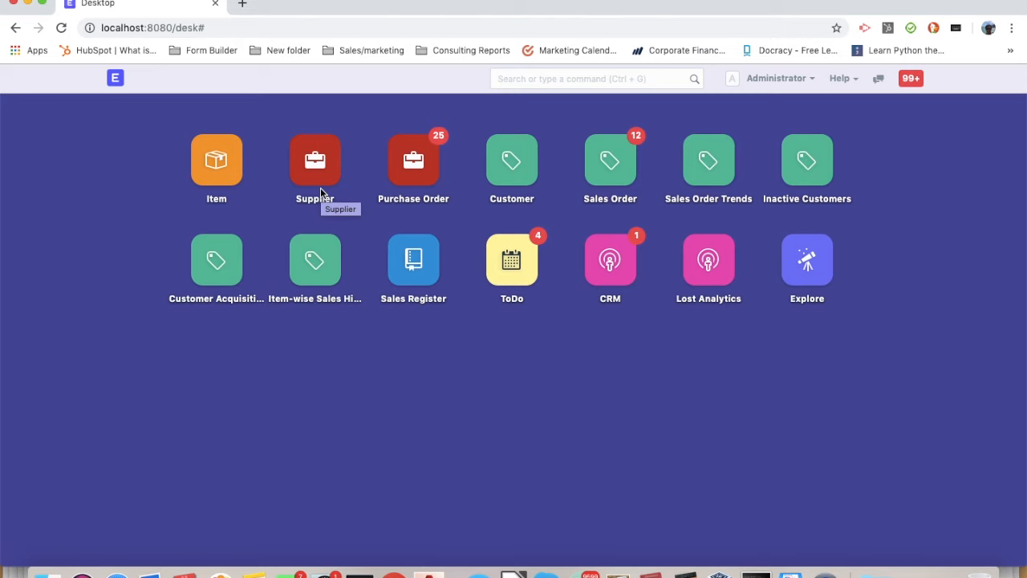
left_click(618, 181)
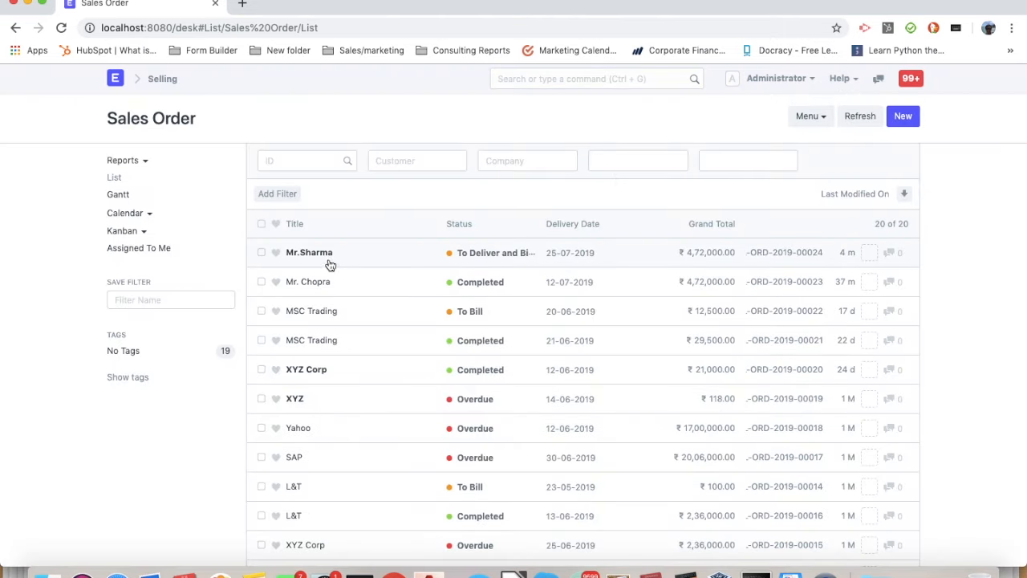
left_click(324, 255)
left_click(331, 267)
key("ctrl+s")
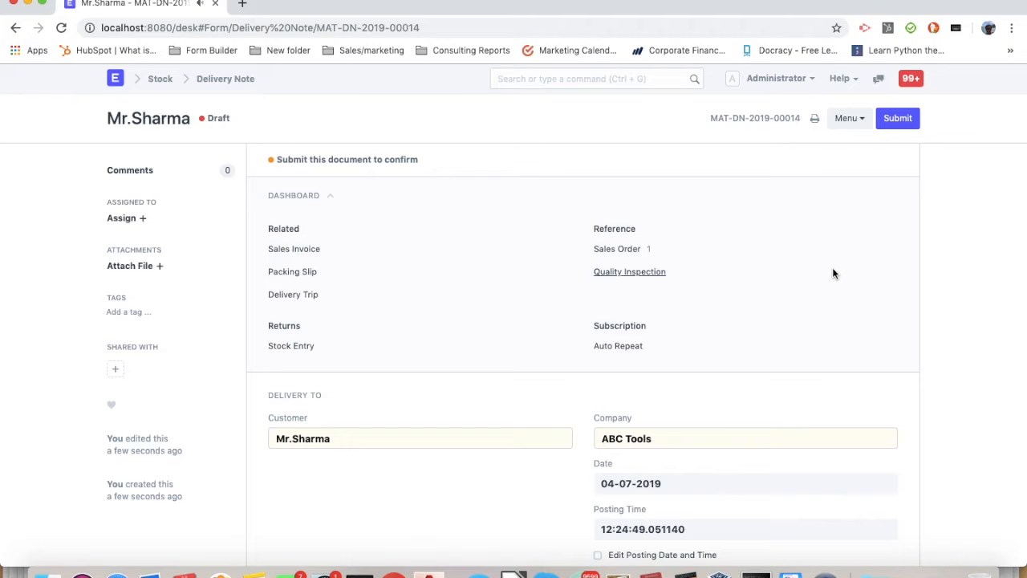
Set the draft delivery note's source warehouse to Finished Goods - AT
left_click(896, 119)
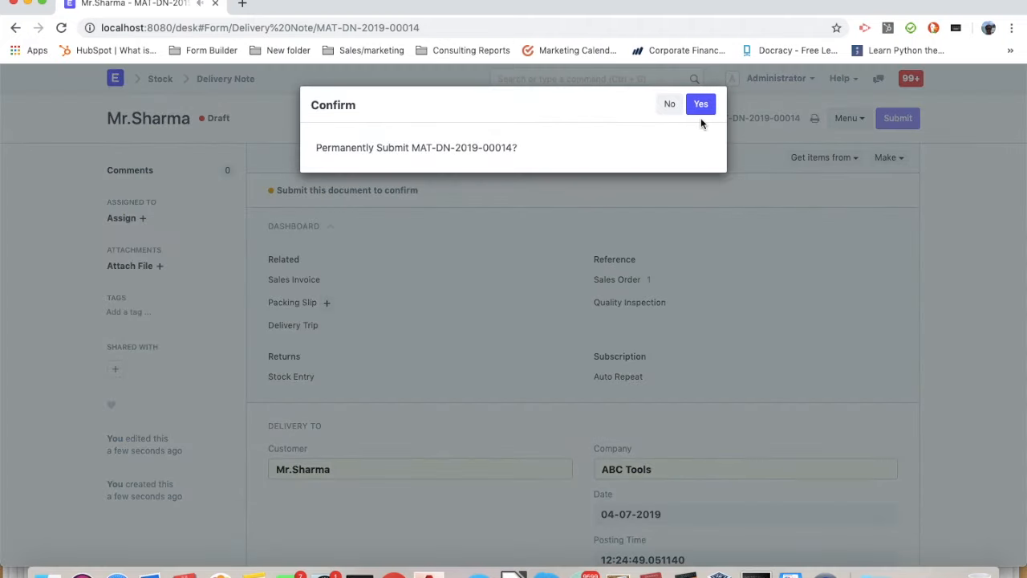
left_click(666, 101)
scroll(616, 317, "down", 10)
scroll(616, 318, "up", 1)
left_click(419, 309)
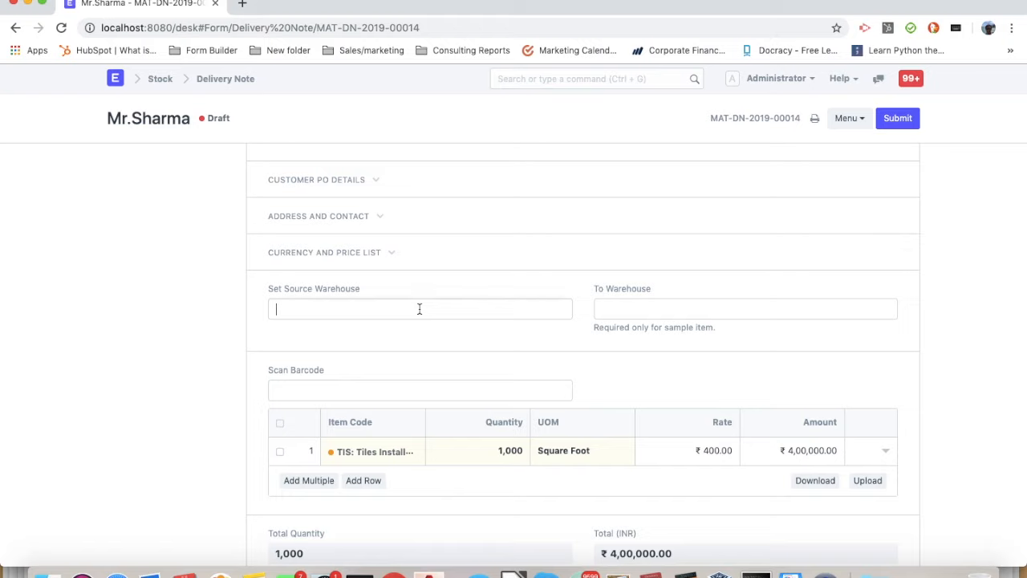
type("fini")
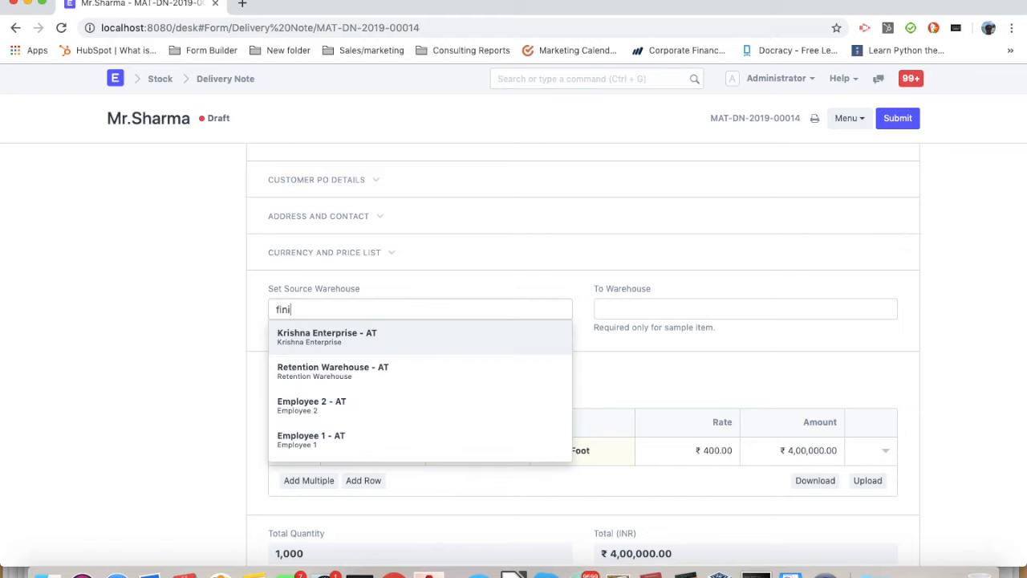
key("Return")
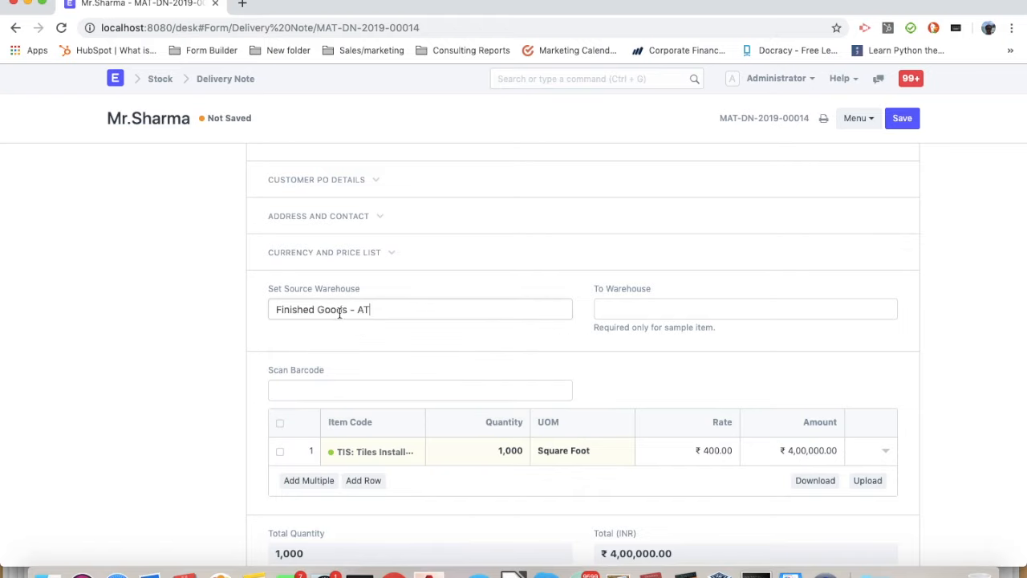